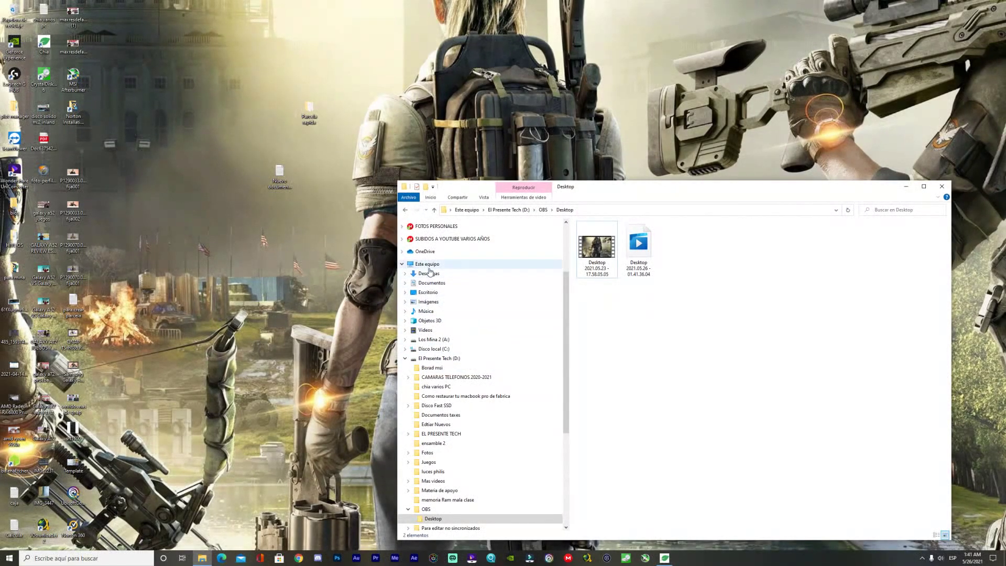
# Step: Examine the hardware and connection properties of the computer's network adapters in the Windows network settings, then close the settings
pyautogui.click(427, 264)
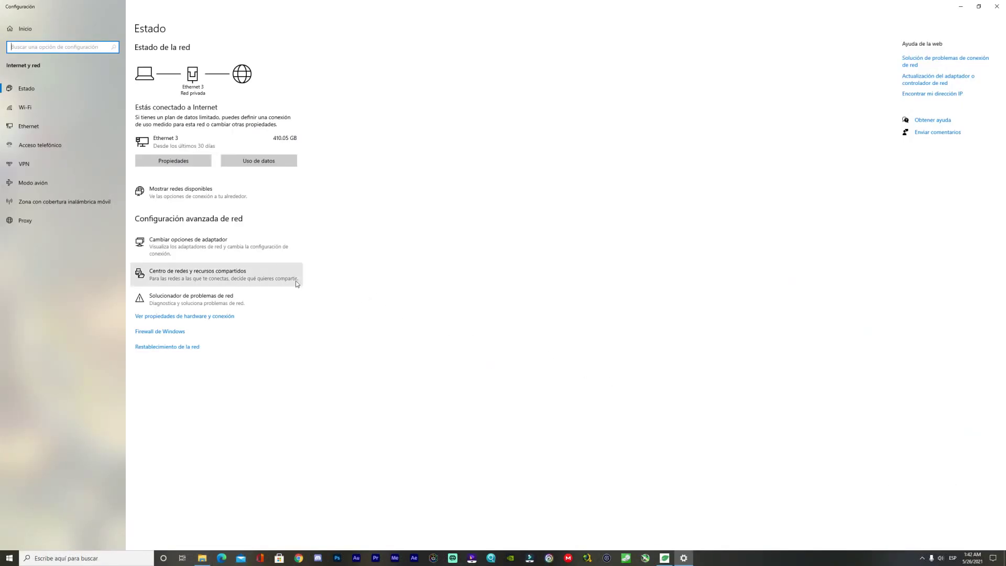
pyautogui.click(179, 316)
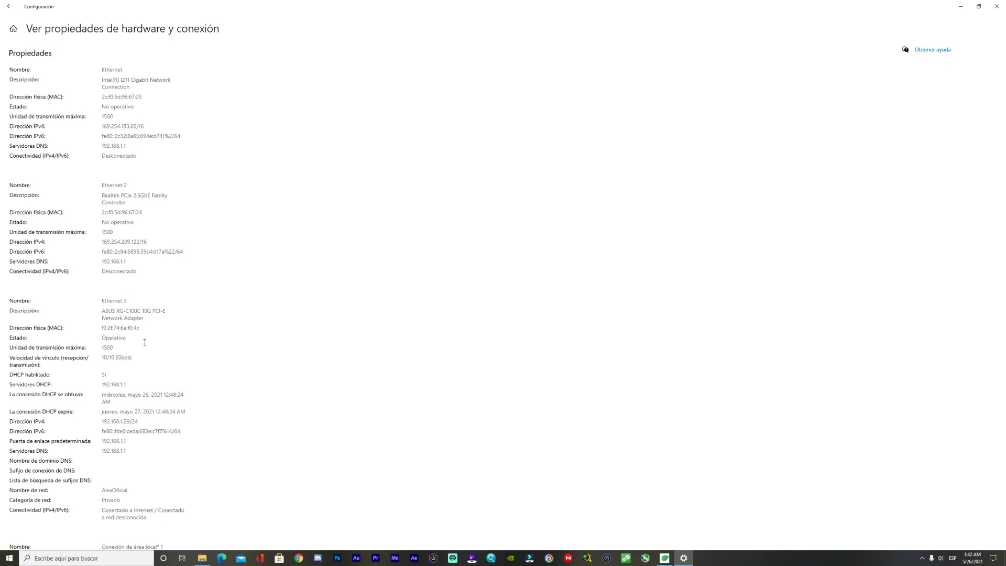
pyautogui.scroll(-9, 160, 331)
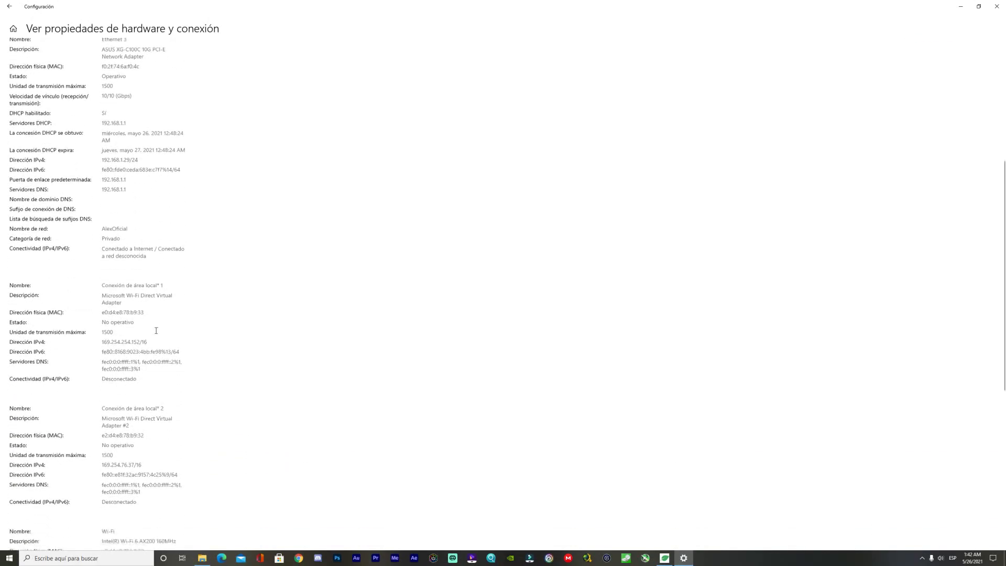
pyautogui.click(996, 6)
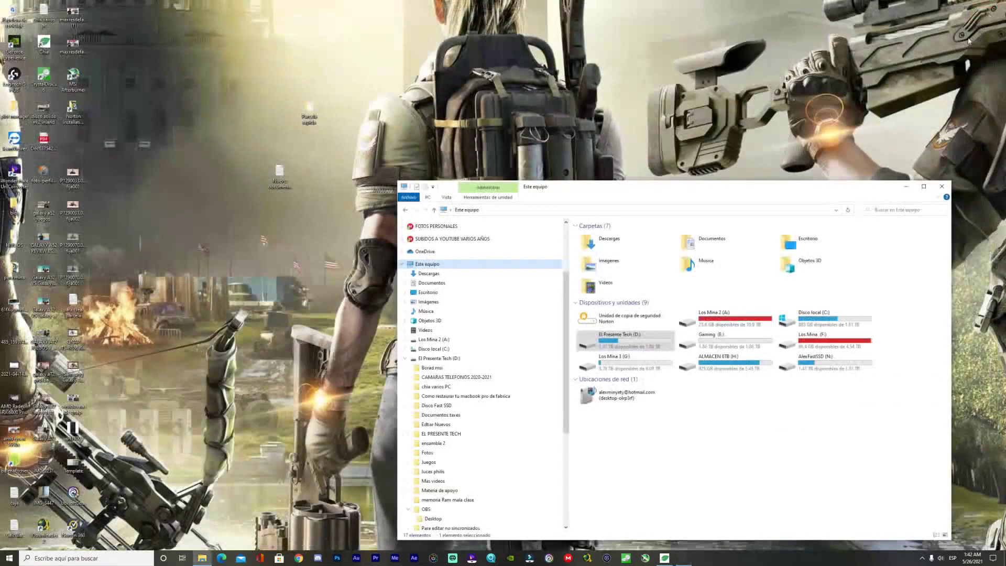
# Step: Examine the connected Ethernet network's link speed and adapter description in its properties, then minimize the open windows
pyautogui.click(923, 558)
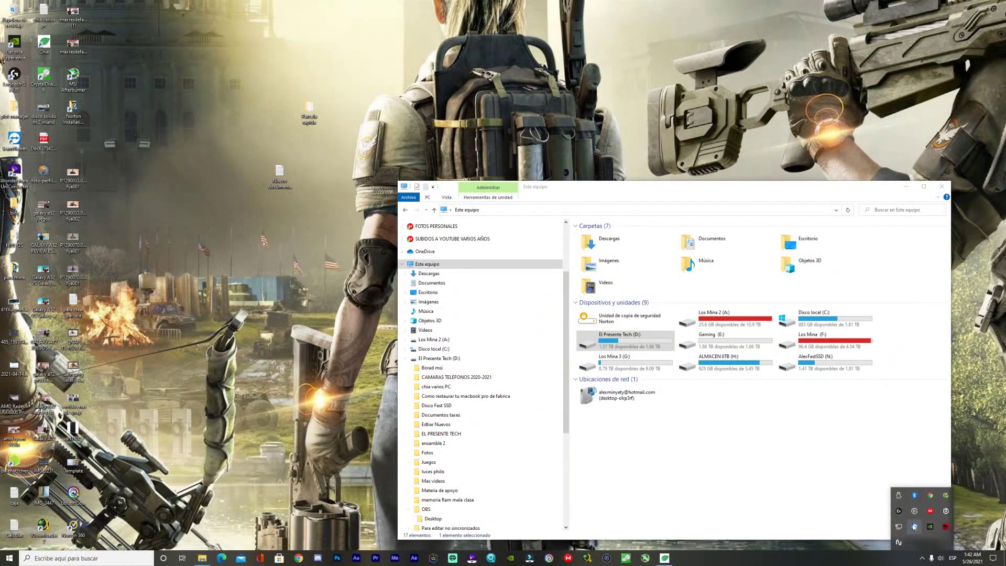
pyautogui.click(899, 527)
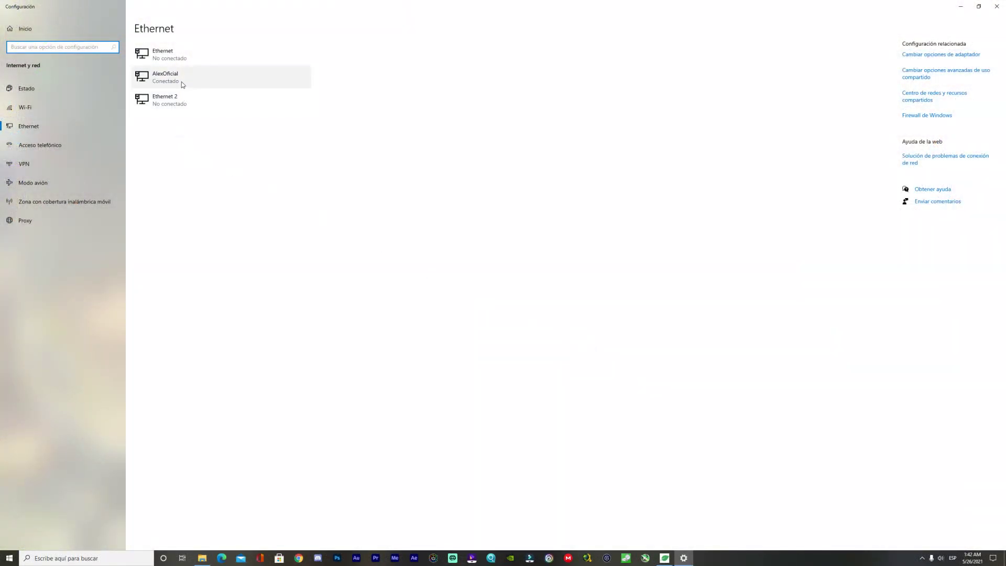
pyautogui.click(180, 80)
pyautogui.moveTo(102, 437); pyautogui.dragTo(165, 455)
pyautogui.click(166, 454)
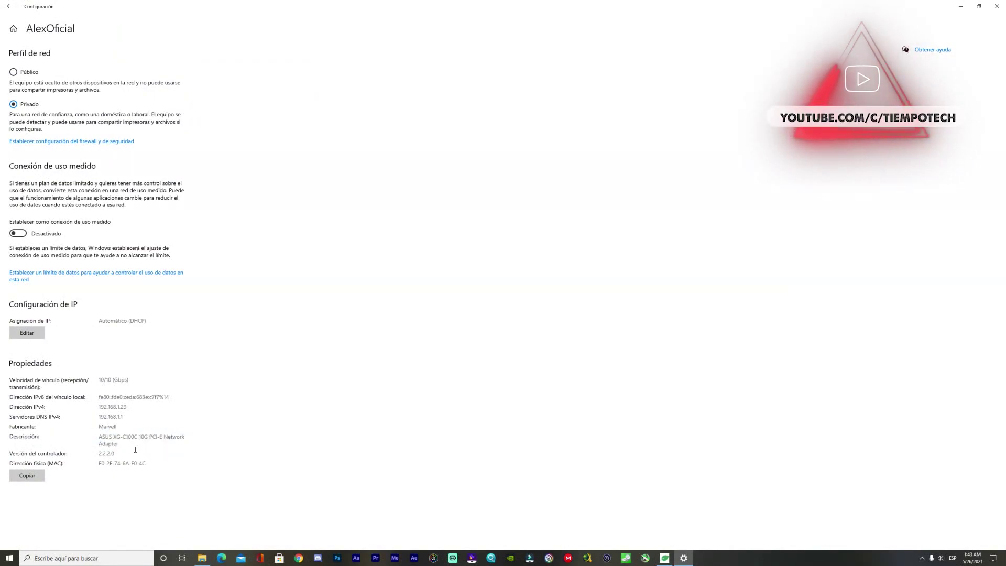
pyautogui.tripleClick(105, 445)
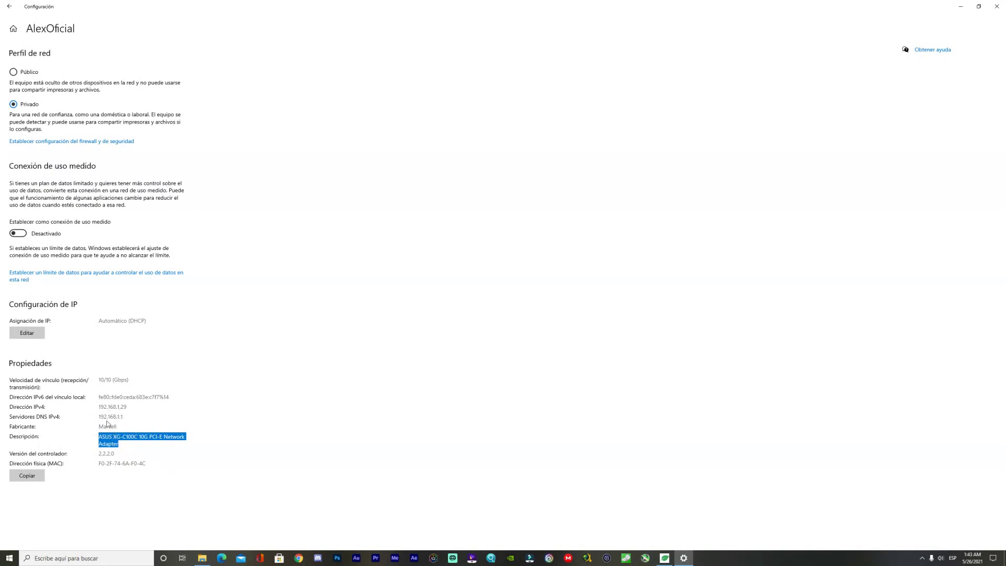
pyautogui.click(142, 443)
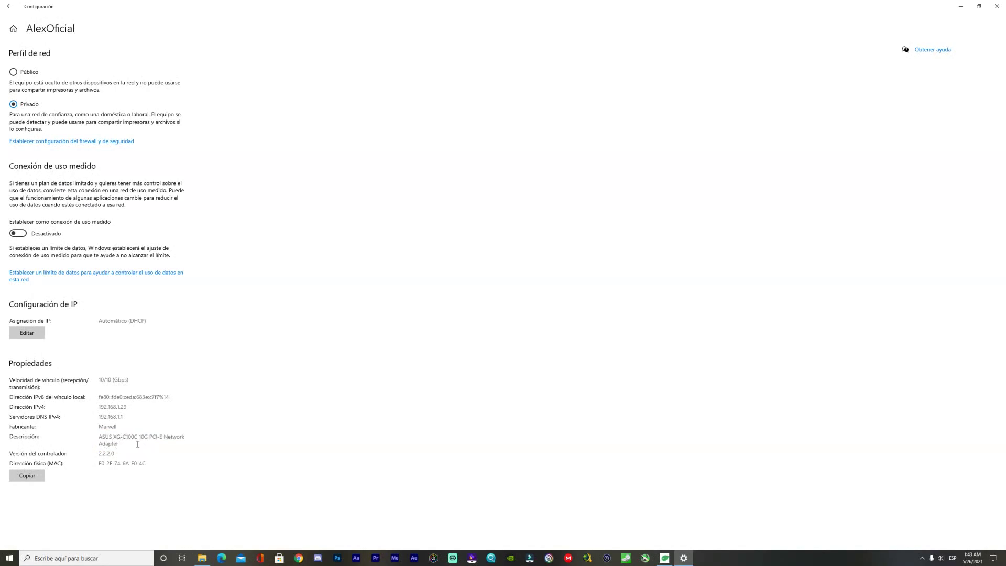
pyautogui.click(961, 7)
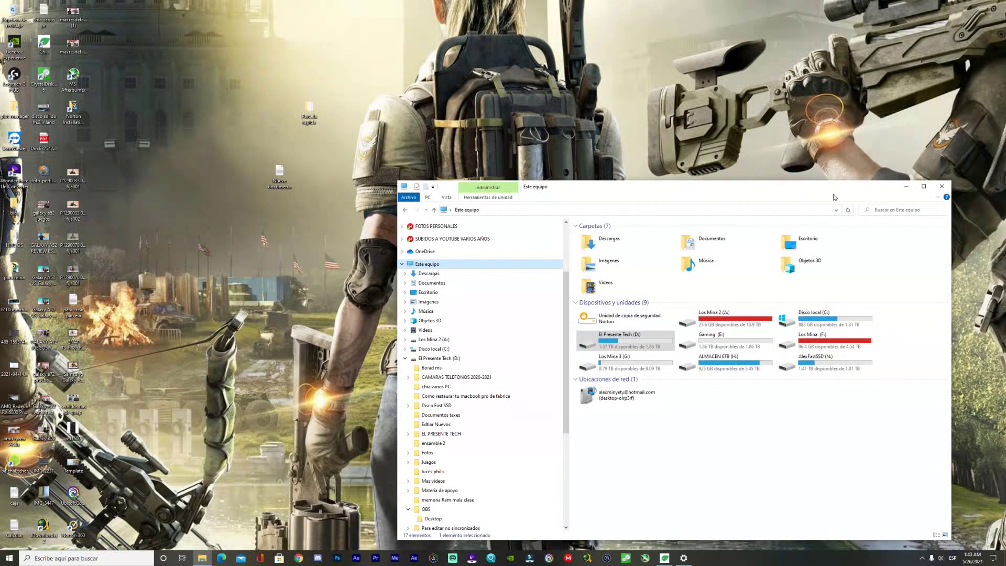
pyautogui.click(905, 187)
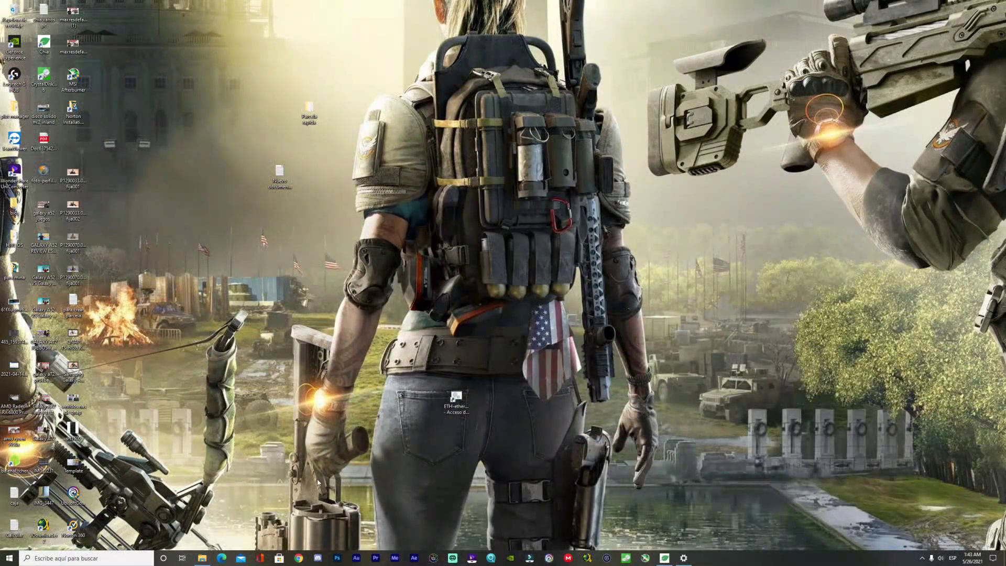
# Step: Open the CHIAP folder inside the Download share of the ServidorNAS01 network server in File Explorer
pyautogui.click(201, 558)
pyautogui.scroll(-3, 474, 390)
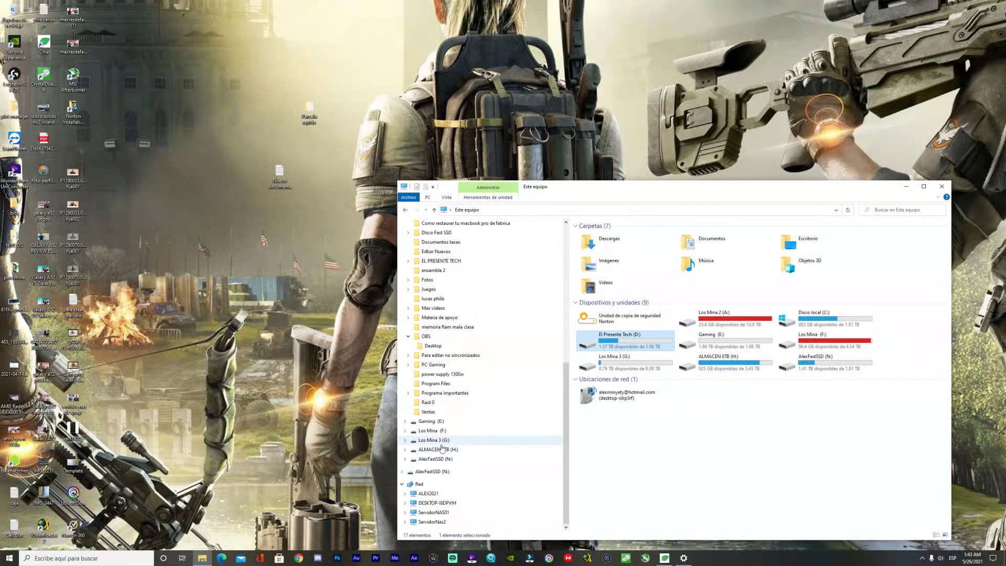
pyautogui.click(441, 513)
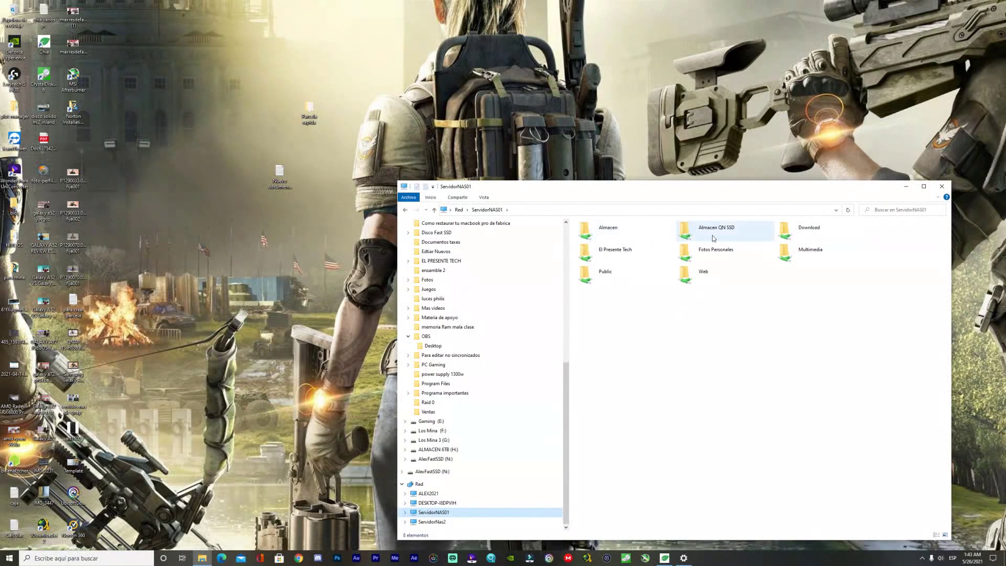
pyautogui.doubleClick(807, 228)
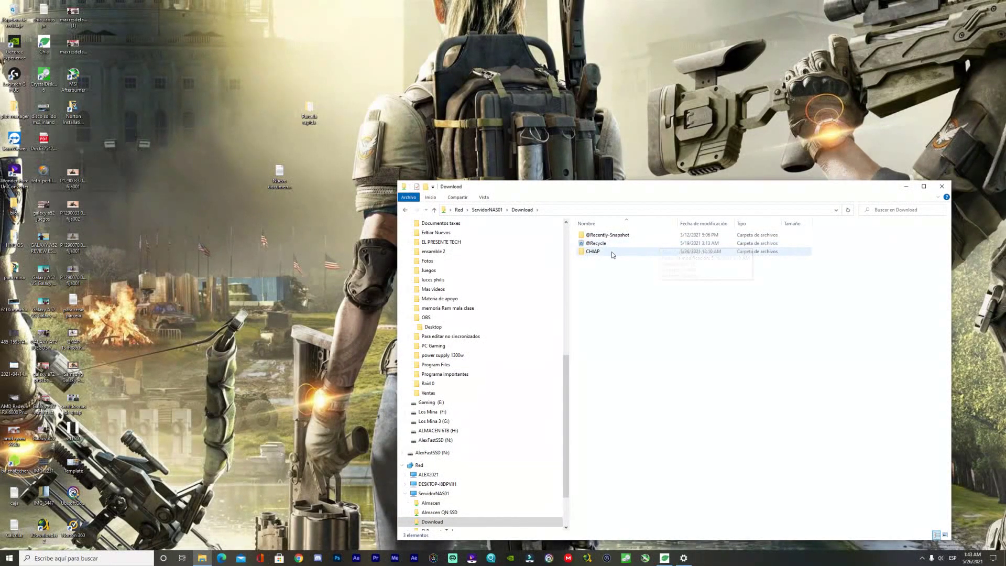
pyautogui.doubleClick(611, 250)
# Step: Select all plot files in the CHIAP folder and check their combined size in the file properties
pyautogui.click(685, 246)
pyautogui.hotkey('ctrl', 'a')
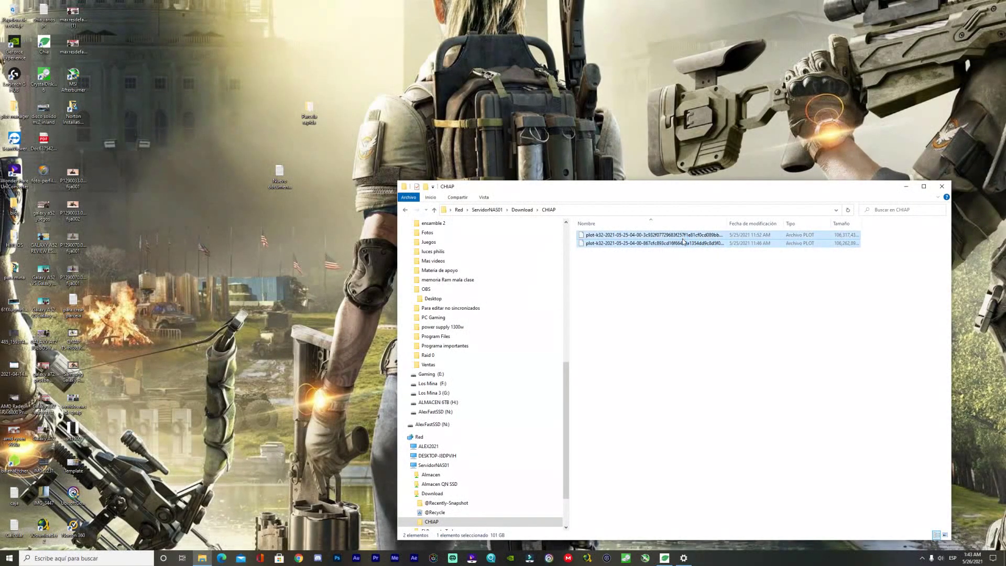
pyautogui.rightClick(683, 246)
pyautogui.click(589, 382)
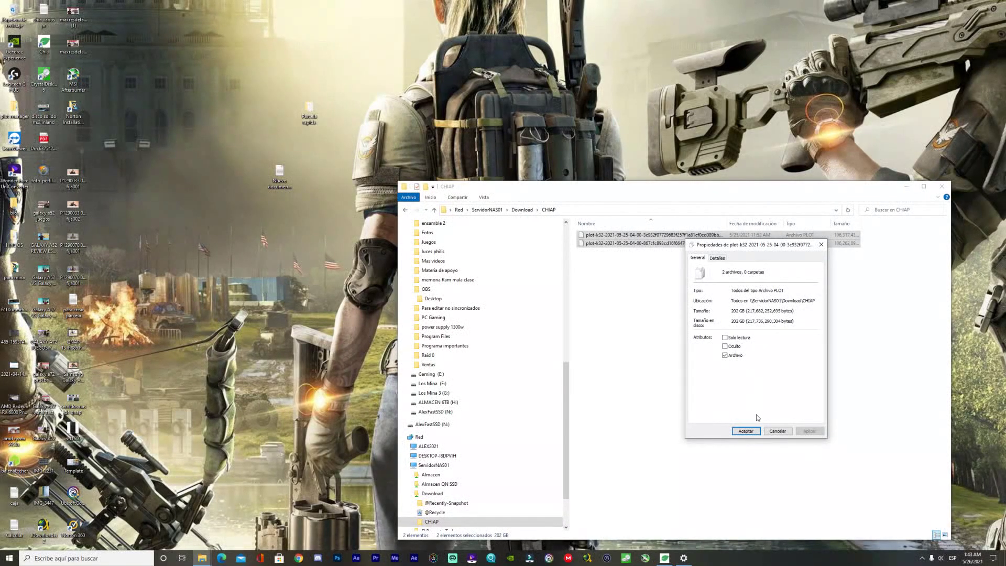
pyautogui.click(777, 431)
# Step: Move the selected plot files from the CHIAP folder to the Parcela rapida folder on the desktop
pyautogui.rightClick(635, 243)
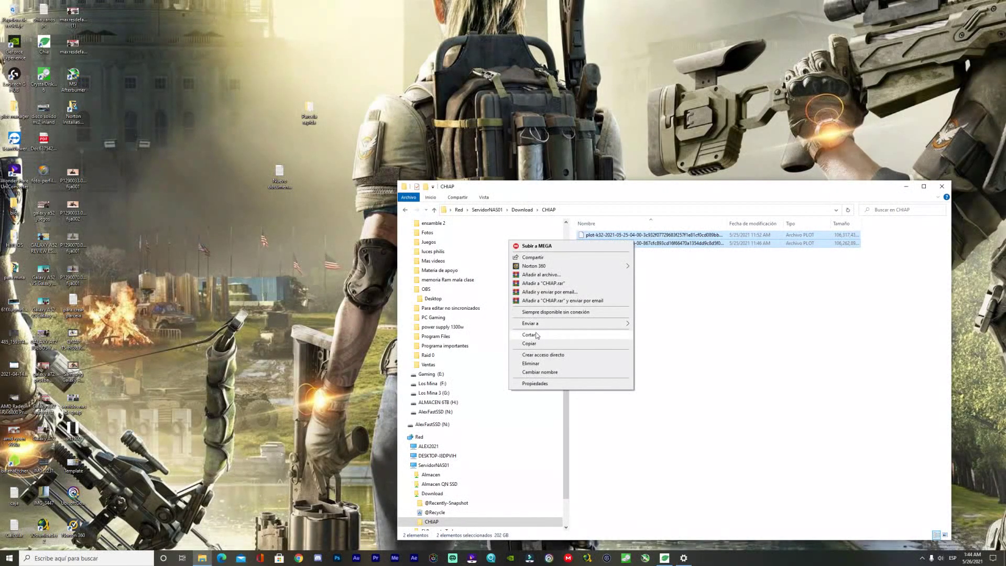
pyautogui.click(563, 335)
pyautogui.moveTo(544, 188); pyautogui.dragTo(730, 190)
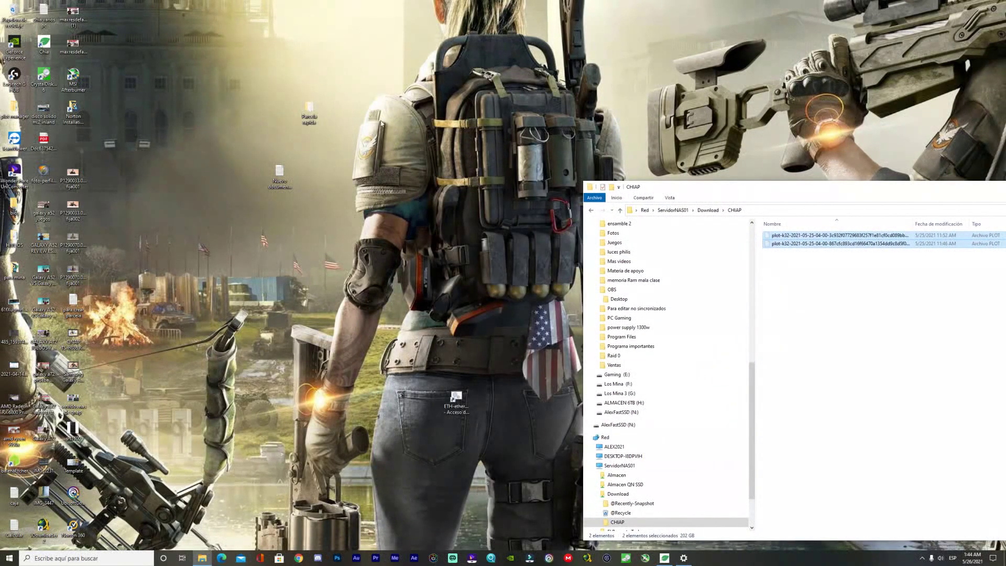
pyautogui.doubleClick(311, 115)
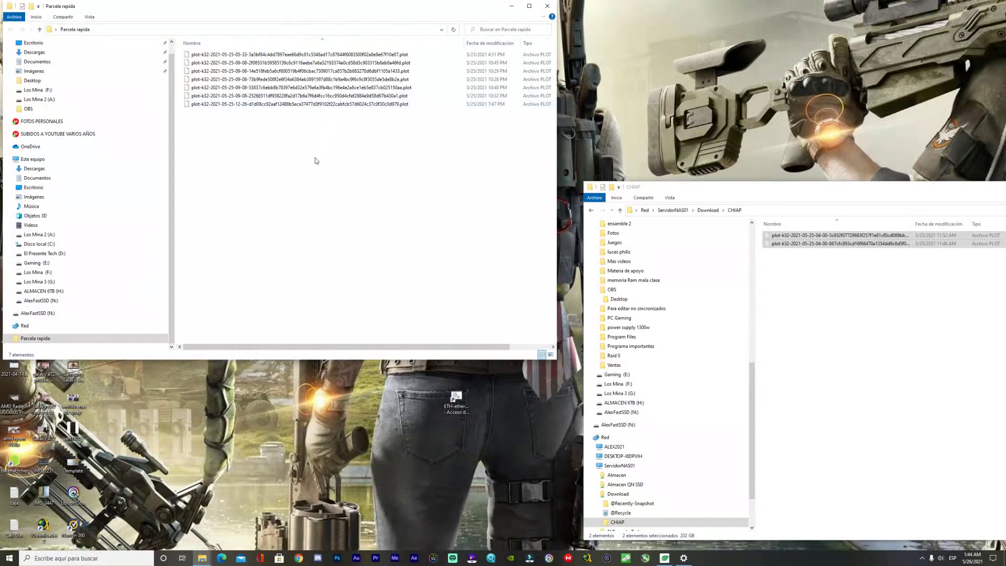
pyautogui.rightClick(299, 158)
pyautogui.click(231, 214)
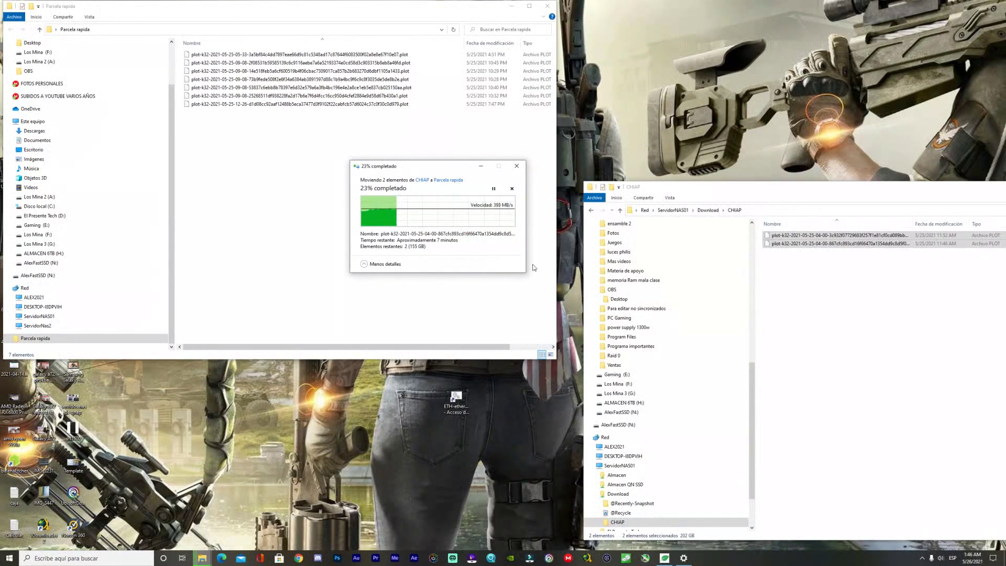
pyautogui.click(703, 188)
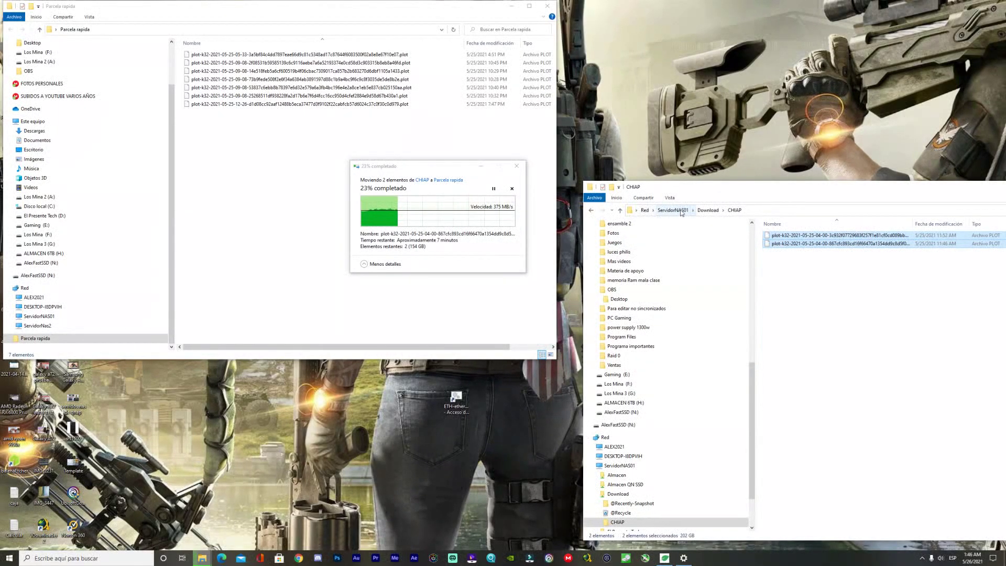
pyautogui.scroll(-1, 639, 437)
pyautogui.scroll(1, 640, 437)
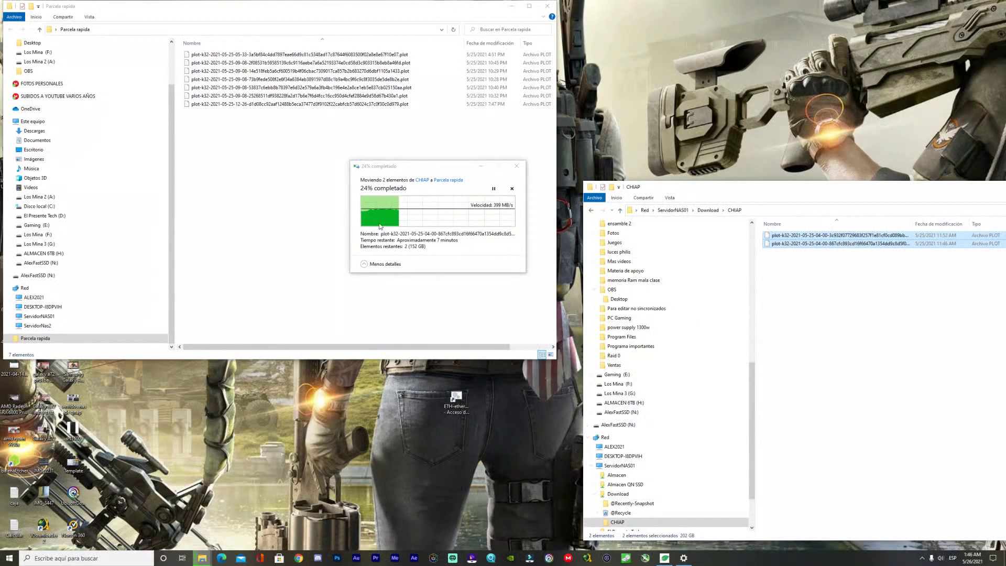